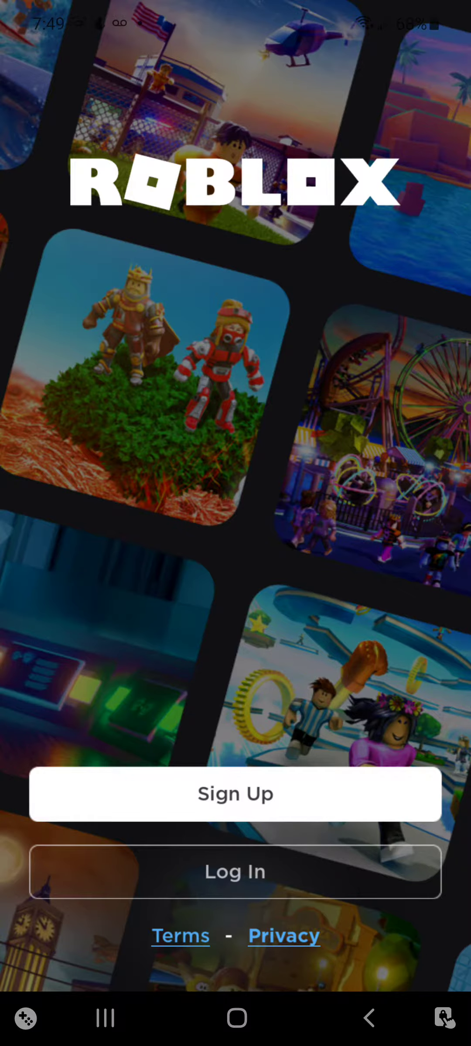
# - Switch from Roblox to YouTube and play the 'Roblox Is Down RIP' Short
pyautogui.click(236, 1018)
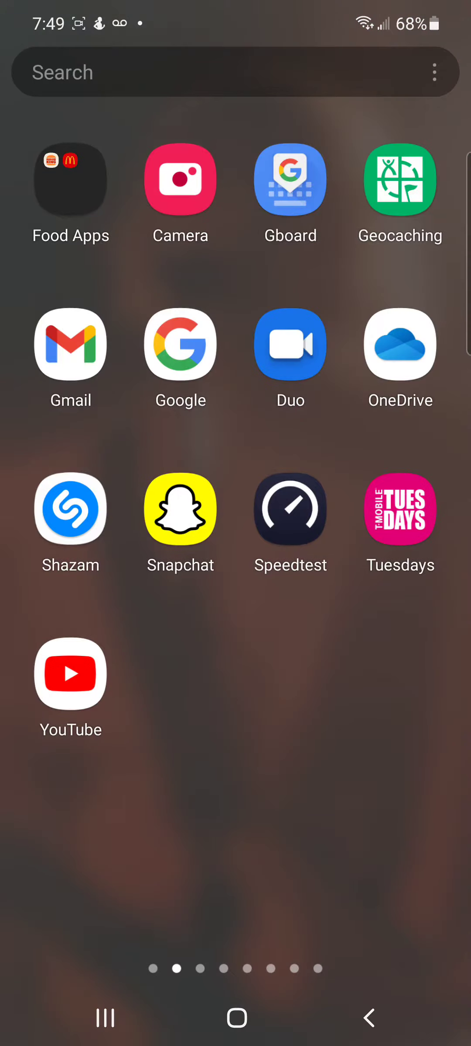
pyautogui.click(70, 672)
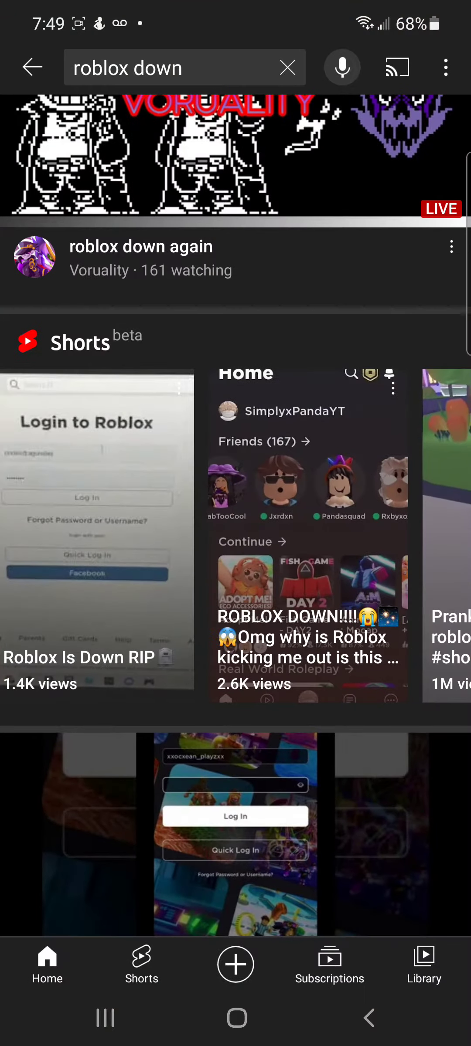
pyautogui.scroll(3, 236, 523)
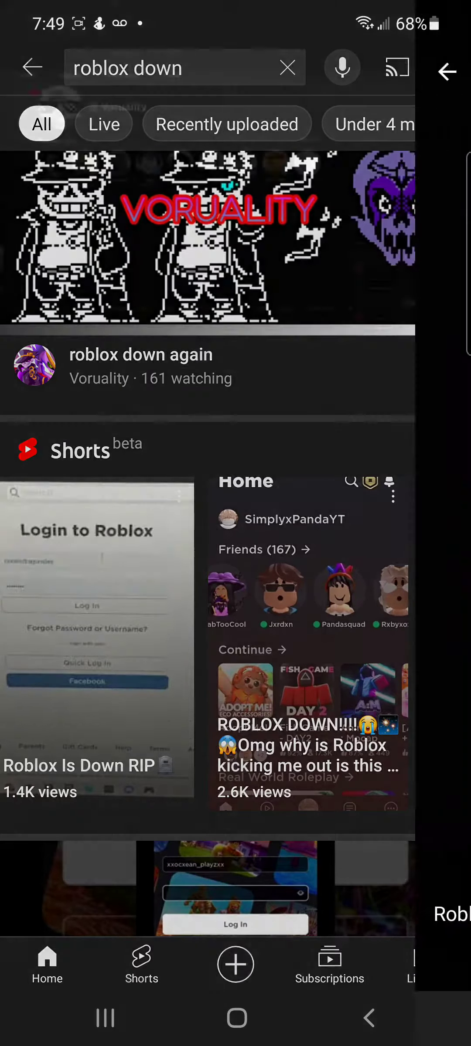
pyautogui.click(97, 621)
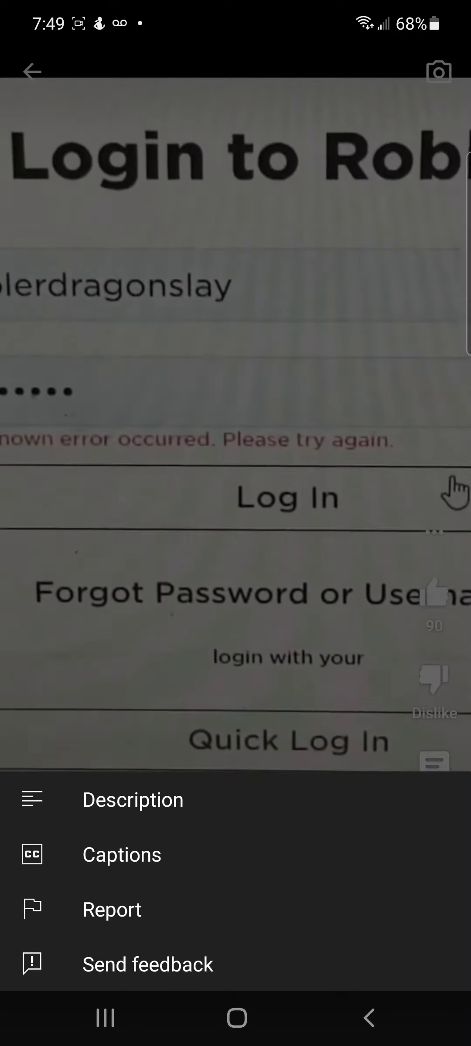
# - Read the Short's description, return to the results, and show the recent apps overview
pyautogui.click(133, 923)
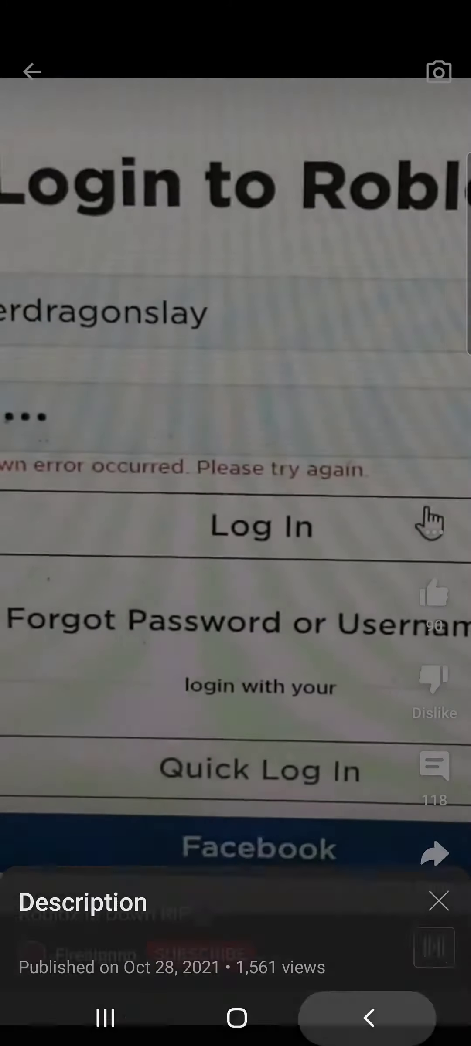
pyautogui.press('Escape')
pyautogui.click(105, 1018)
# - Return to Roblox and attempt a password login, which fails with 'Something went wrong'
pyautogui.click(236, 409)
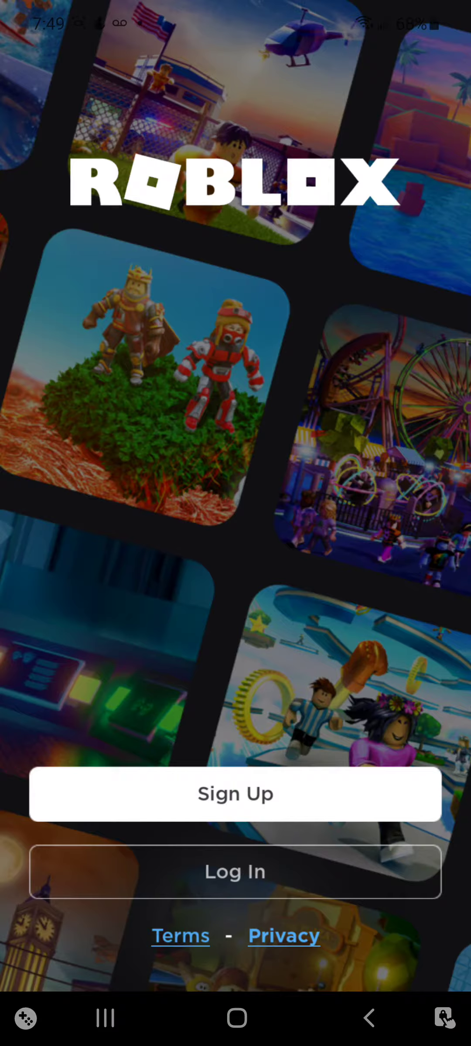
pyautogui.click(235, 793)
pyautogui.click(369, 1018)
pyautogui.click(236, 871)
pyautogui.click(222, 421)
pyautogui.click(235, 398)
# - Try Quick Log In twice, backing out of it each time
pyautogui.click(235, 592)
pyautogui.click(36, 303)
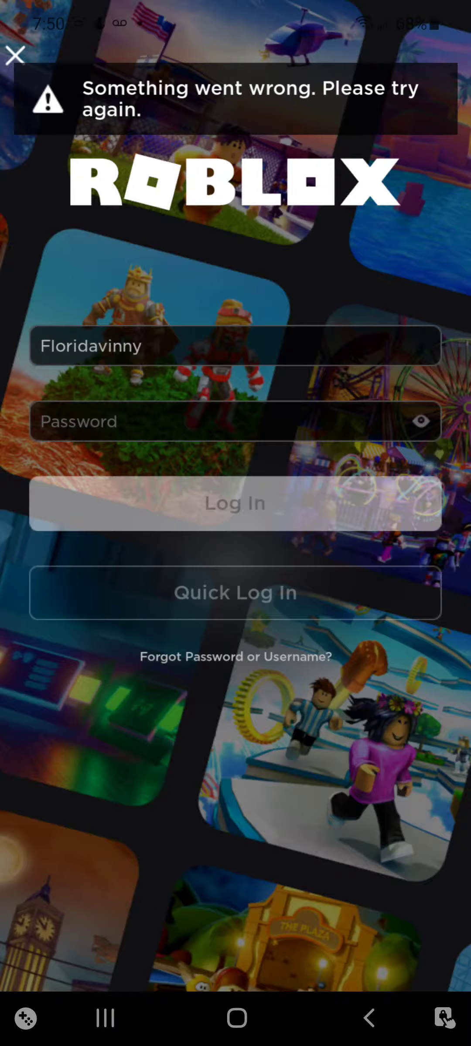
pyautogui.click(236, 592)
pyautogui.click(36, 302)
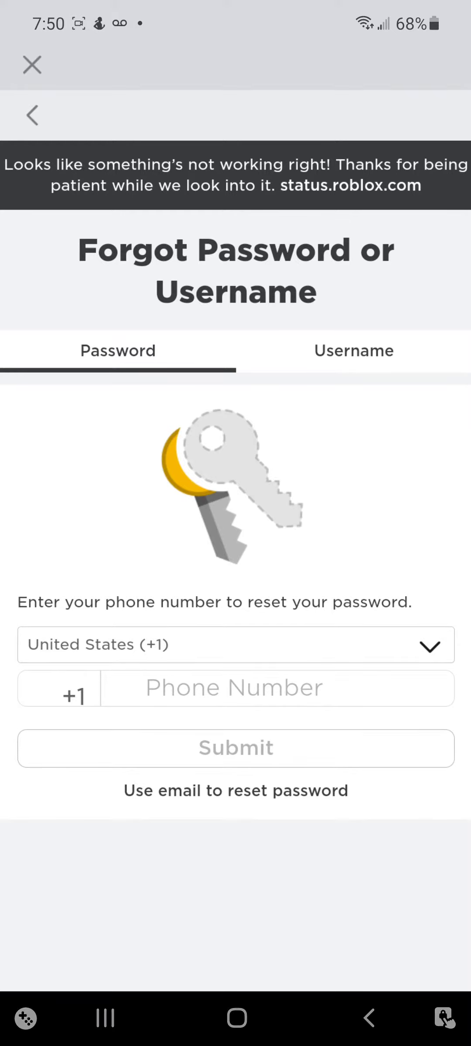
# - View status.roblox.com's active Major Player Drop incident, then show the recent apps overview
pyautogui.click(350, 185)
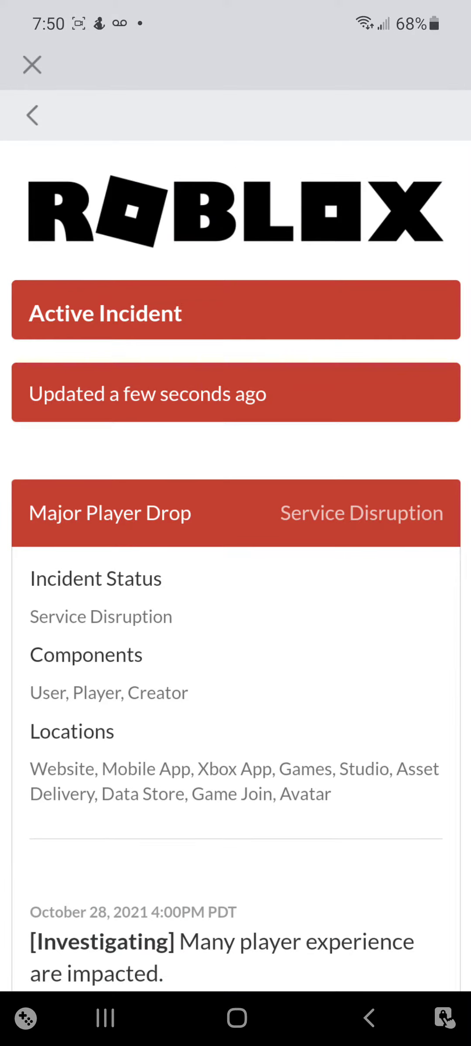
pyautogui.scroll(-5, 235, 572)
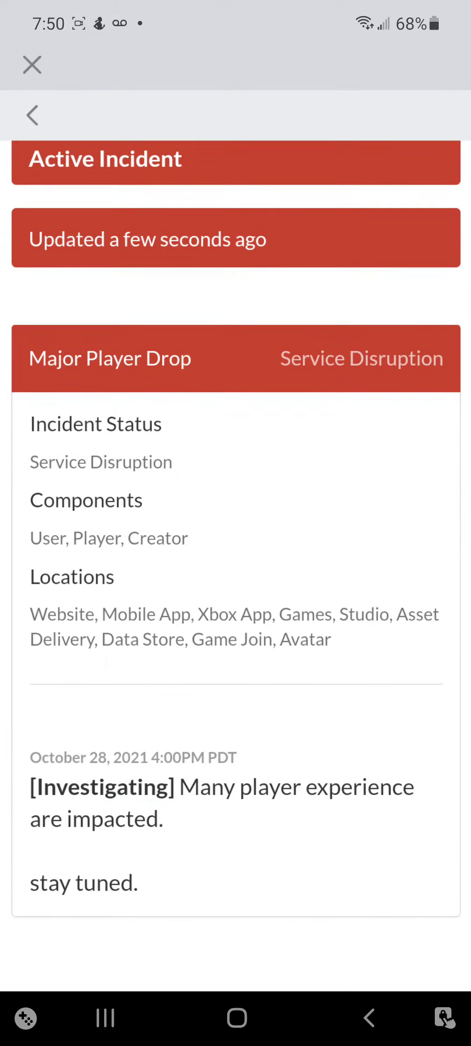
pyautogui.scroll(-4, 235, 572)
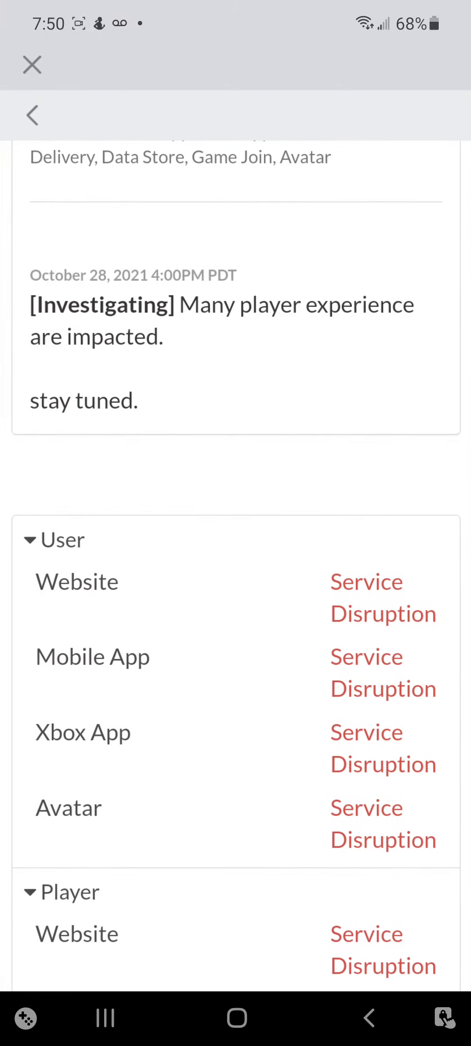
pyautogui.scroll(3, 235, 573)
pyautogui.scroll(5, 235, 572)
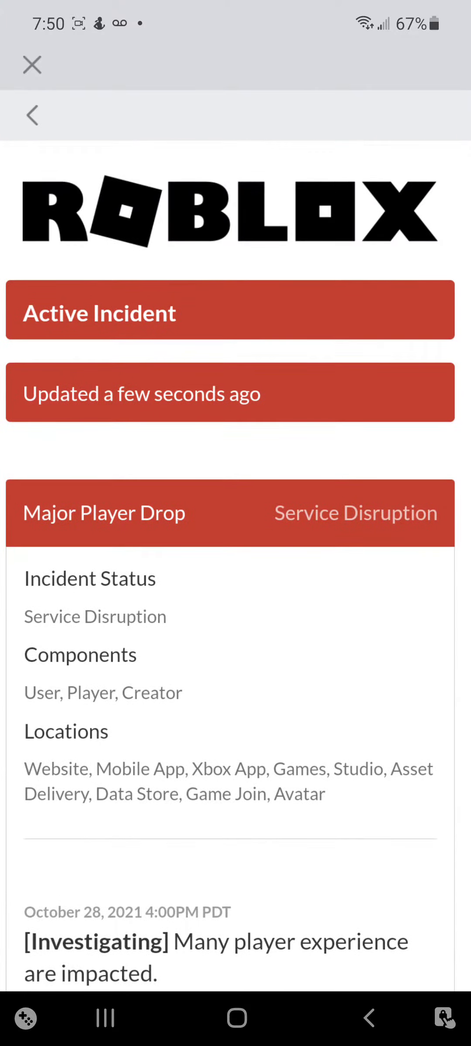
pyautogui.click(105, 1019)
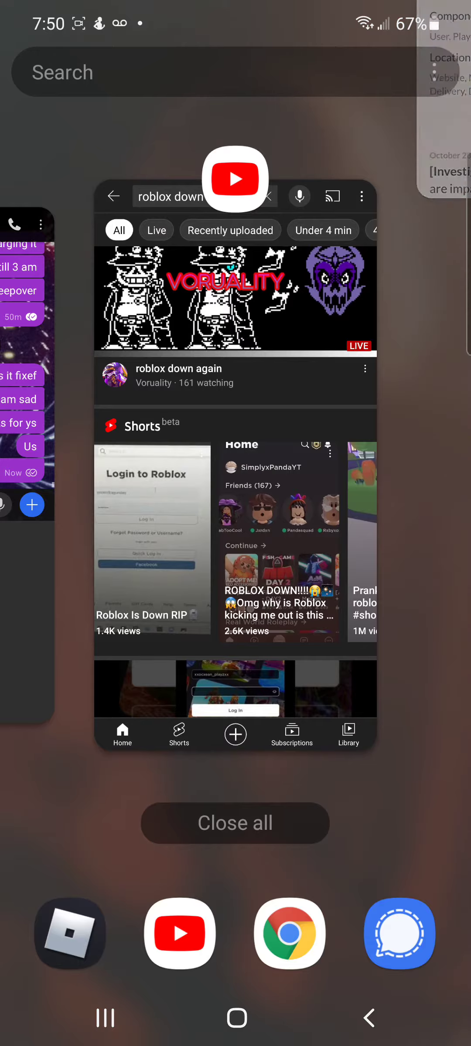
# - Back in YouTube, choose Create > 'Upload a video' to list the phone's videos
pyautogui.click(235, 523)
pyautogui.click(236, 960)
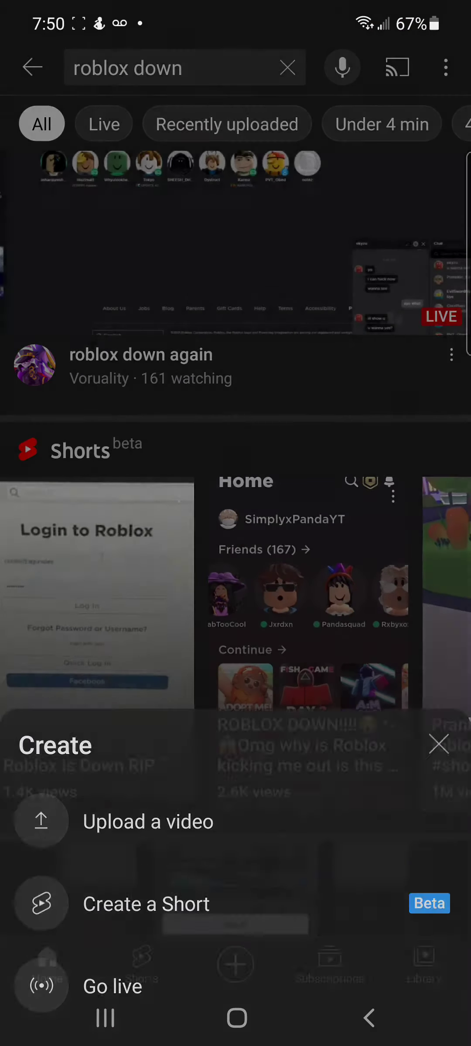
pyautogui.click(148, 786)
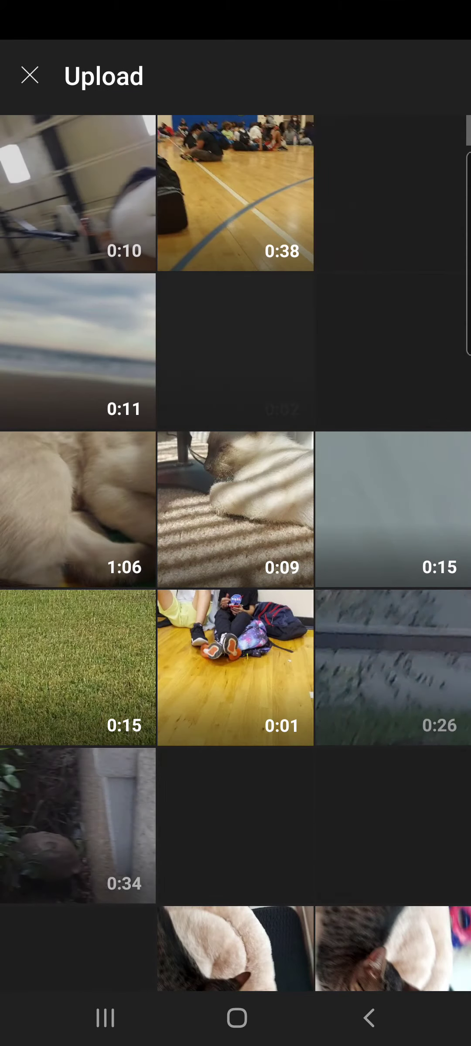